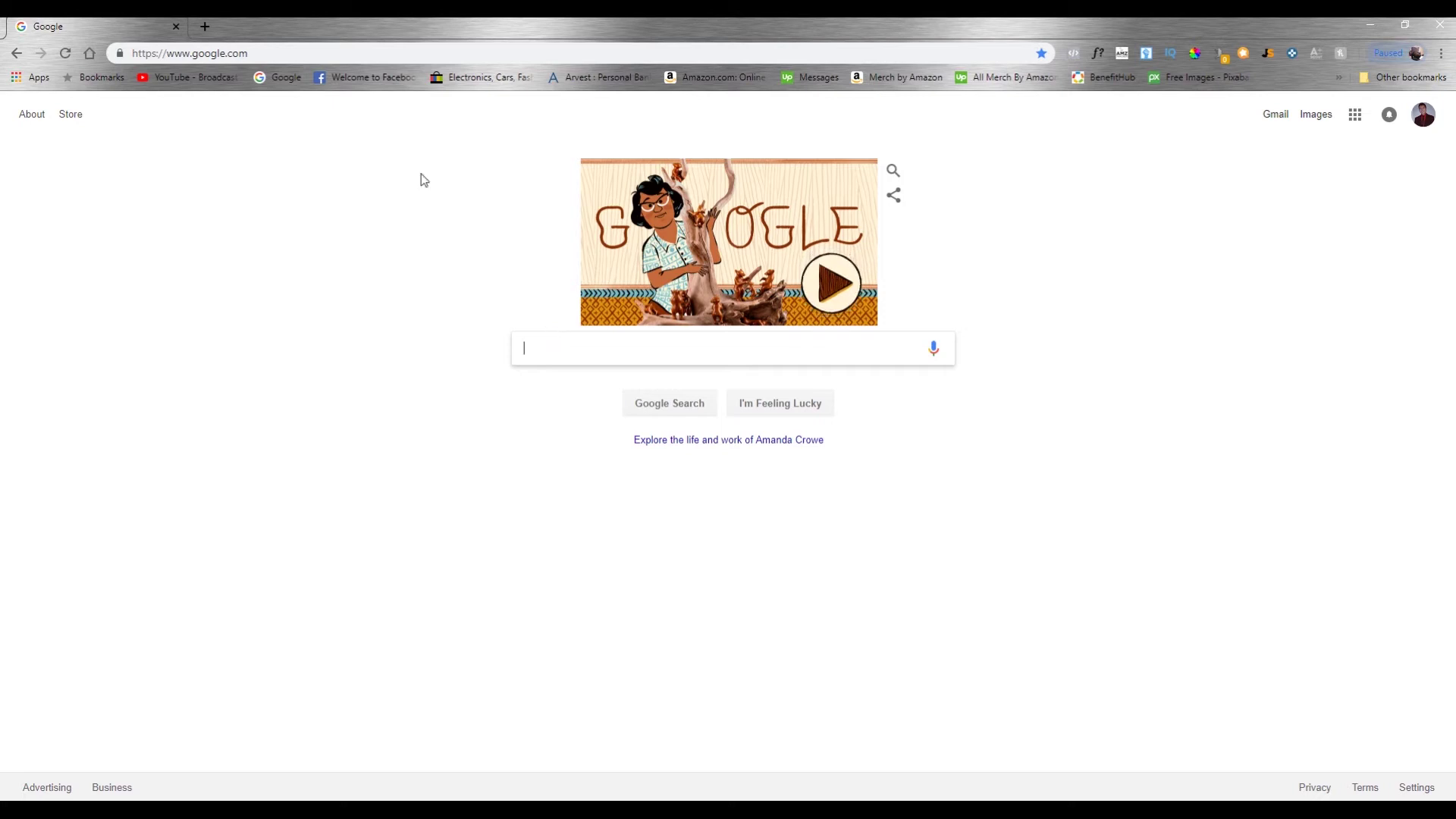
# Open leandomainsearch.com and search for available domain names containing "weightloss"
pyautogui.click(255, 58)
pyautogui.write('leandomainsearch')
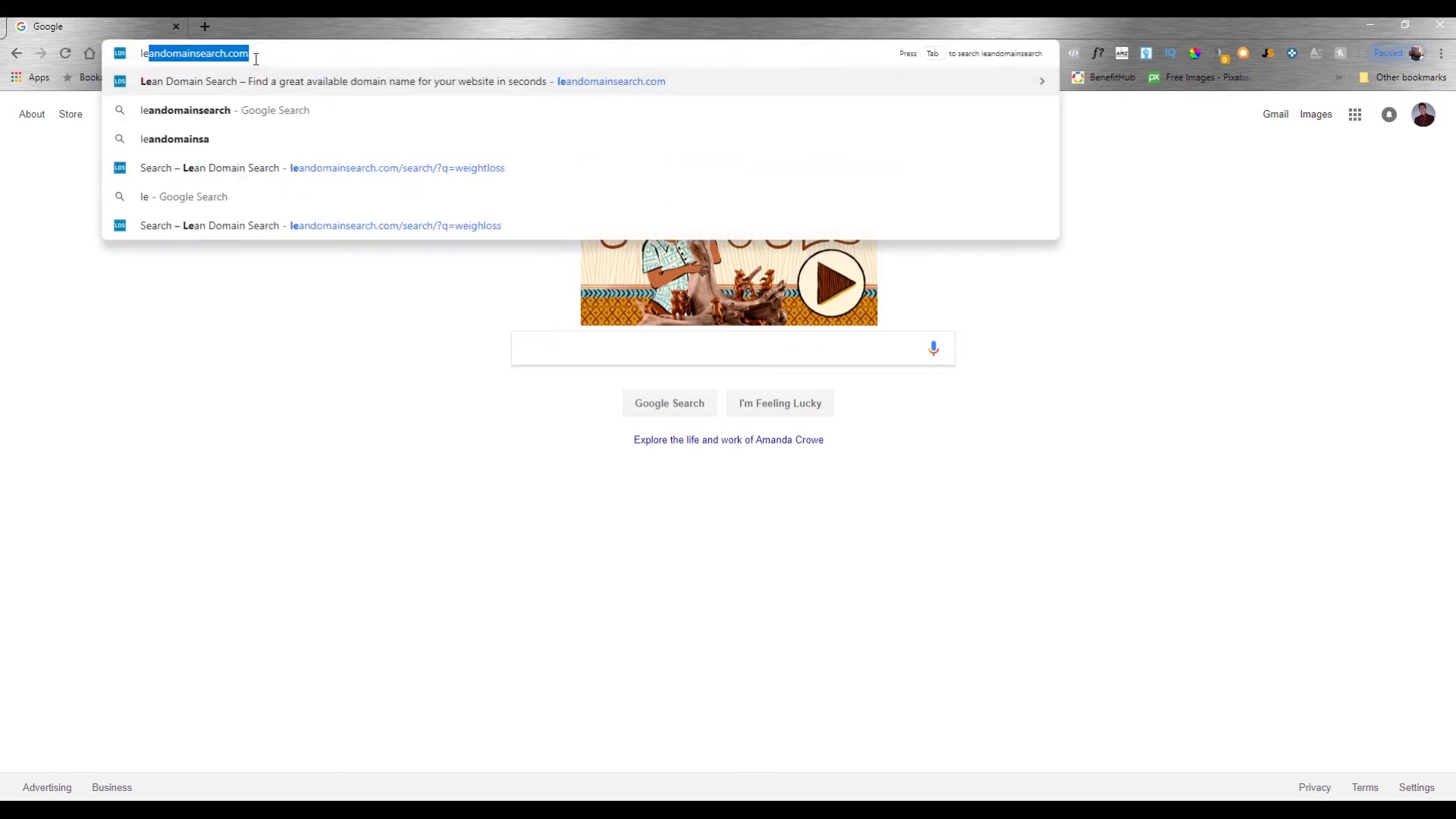
pyautogui.press('Return')
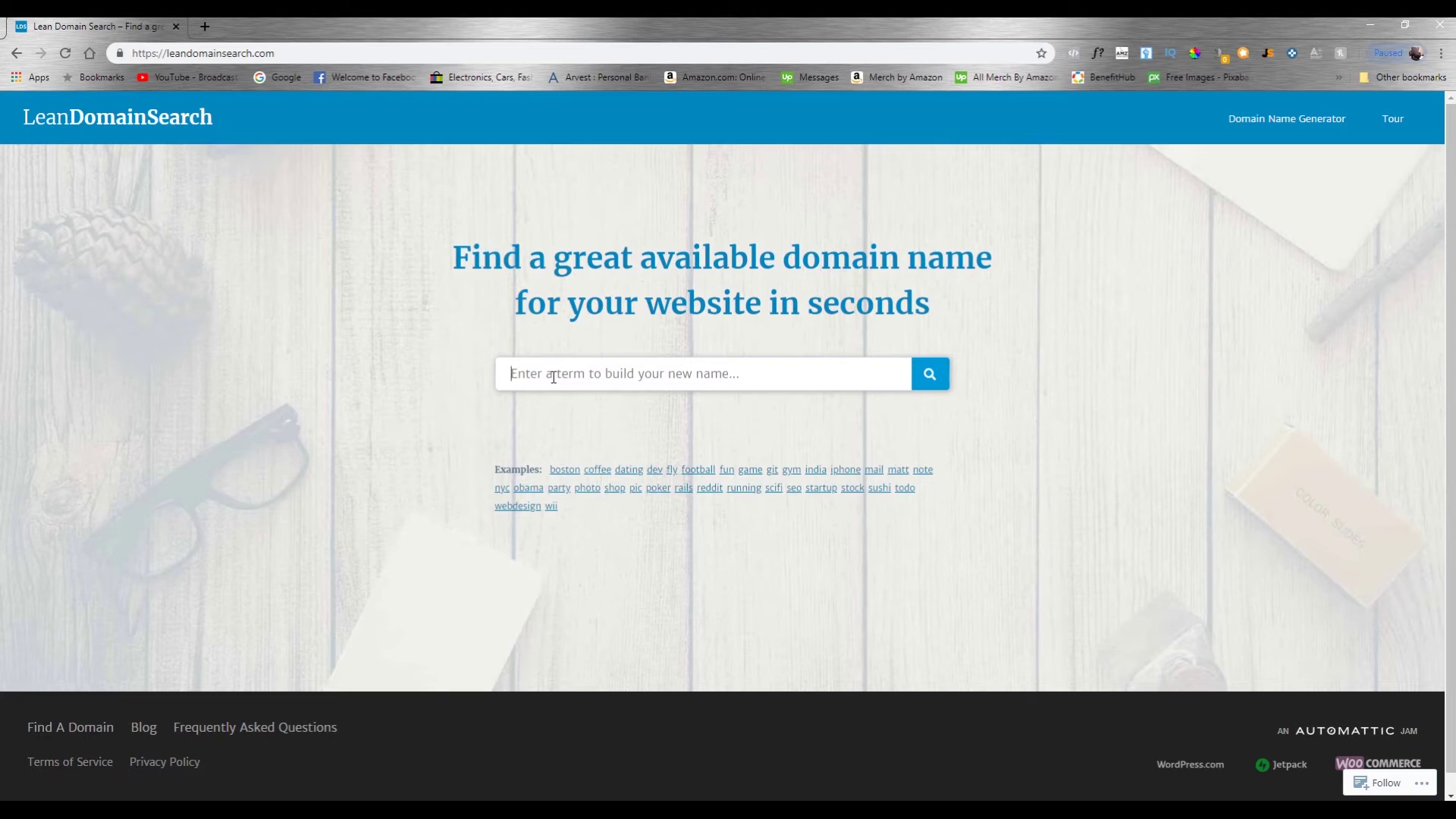
pyautogui.write('weigh')
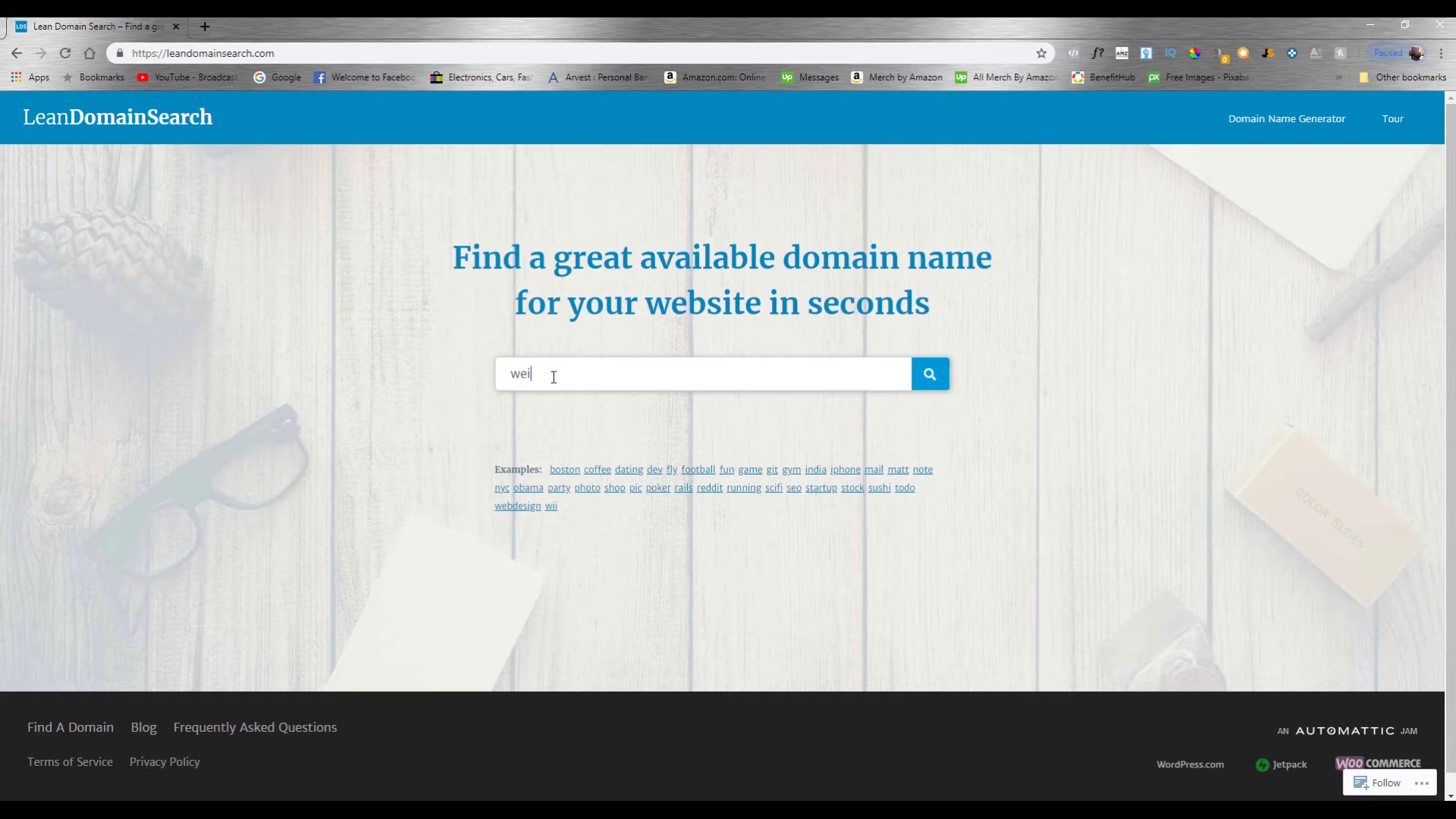
pyautogui.write('tloss')
pyautogui.click(936, 372)
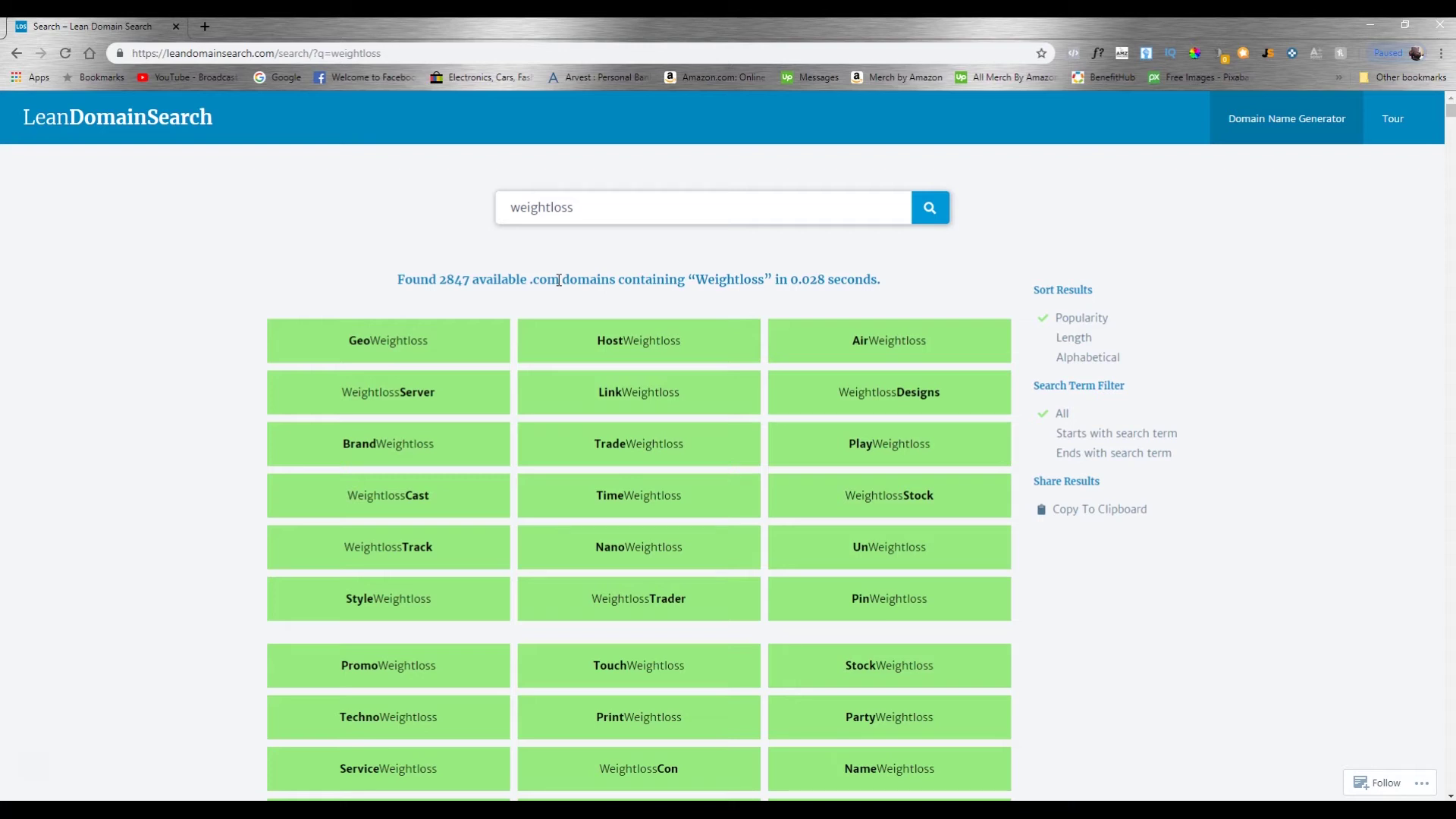
# Browse the generated names, open the registration options for StyleWeightloss, and copy the domain name StyleWeightloss.com
pyautogui.scroll(-2, 559, 284)
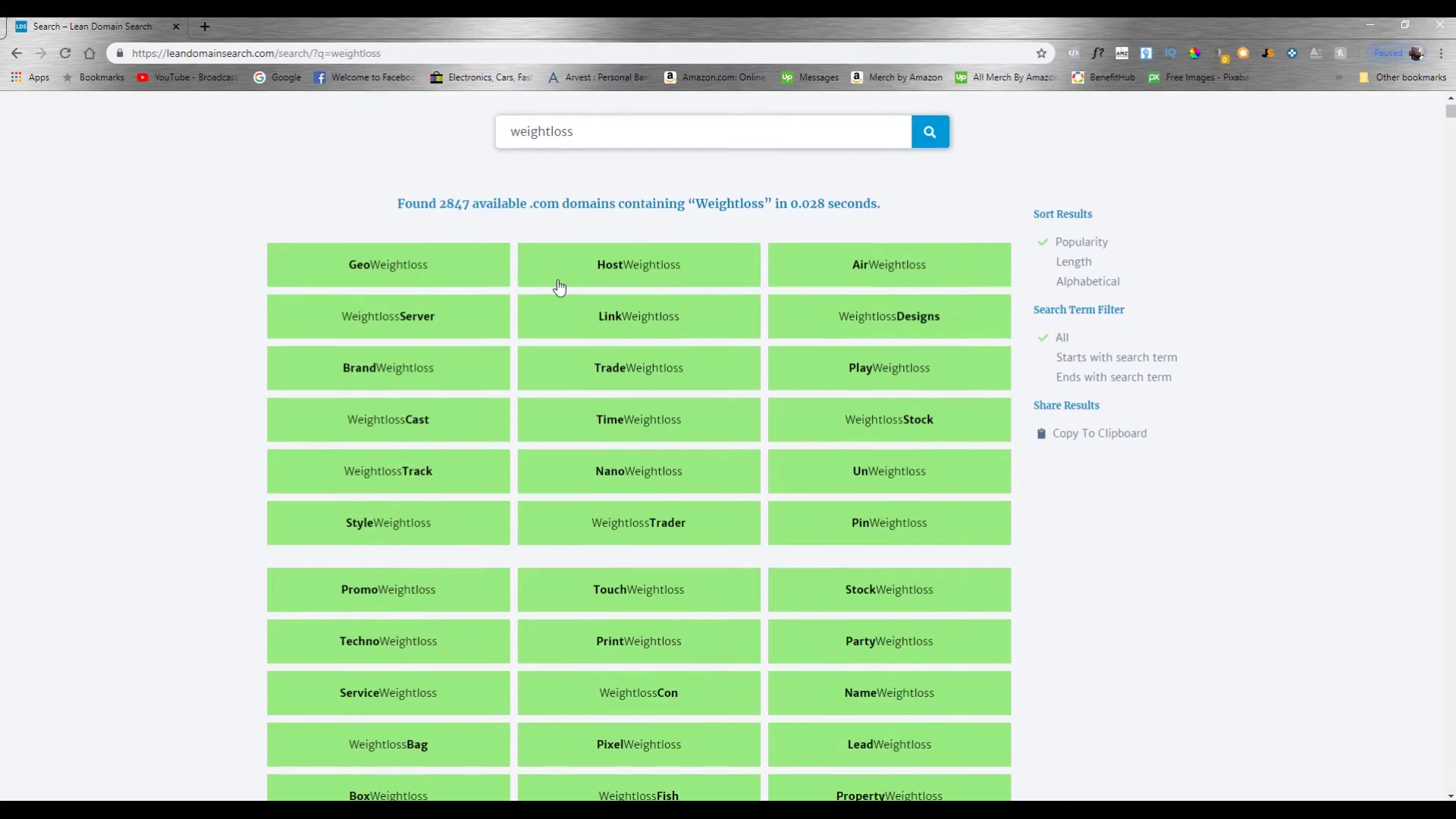
pyautogui.scroll(-20, 916, 242)
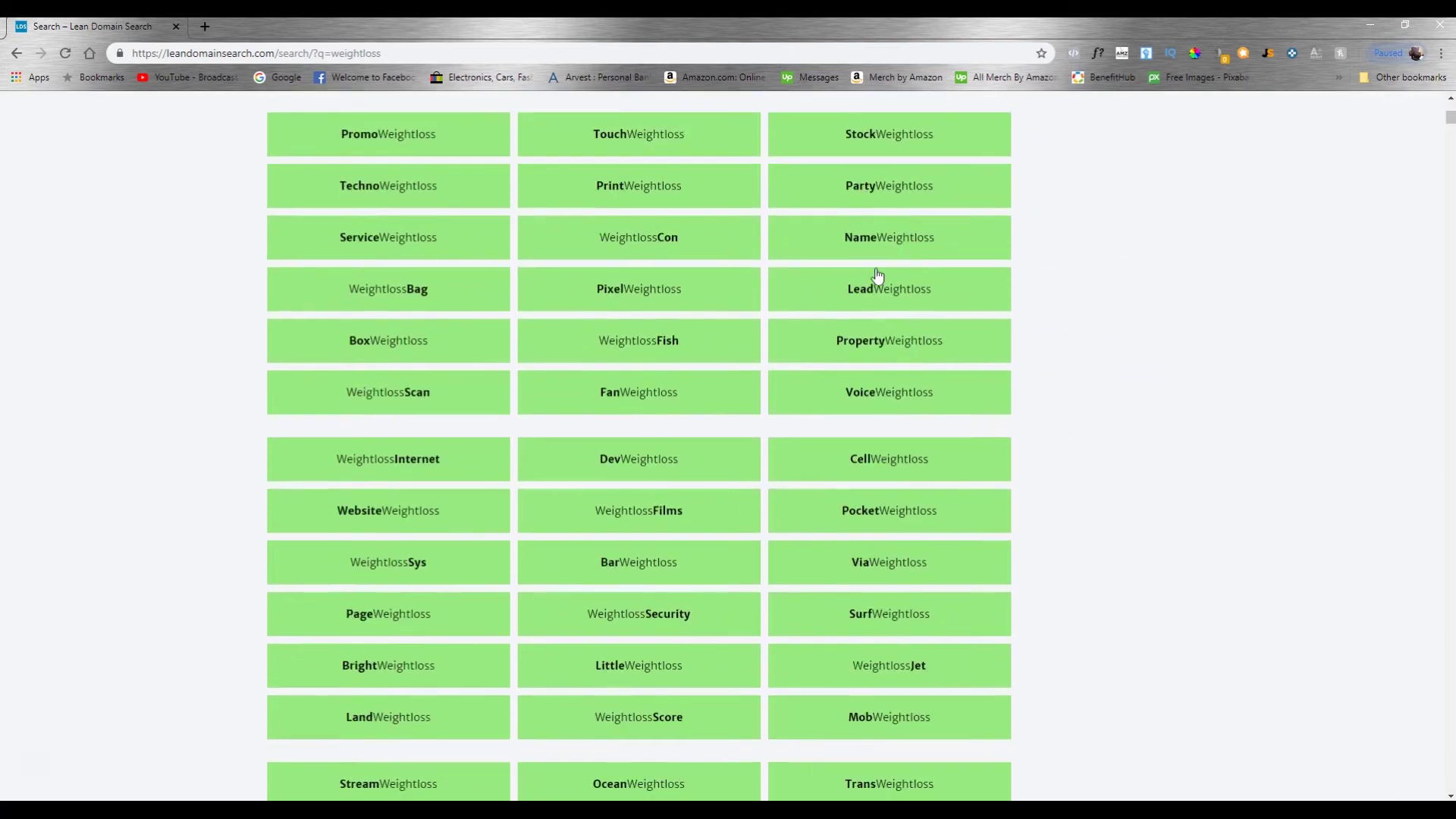
pyautogui.scroll(-20, 763, 471)
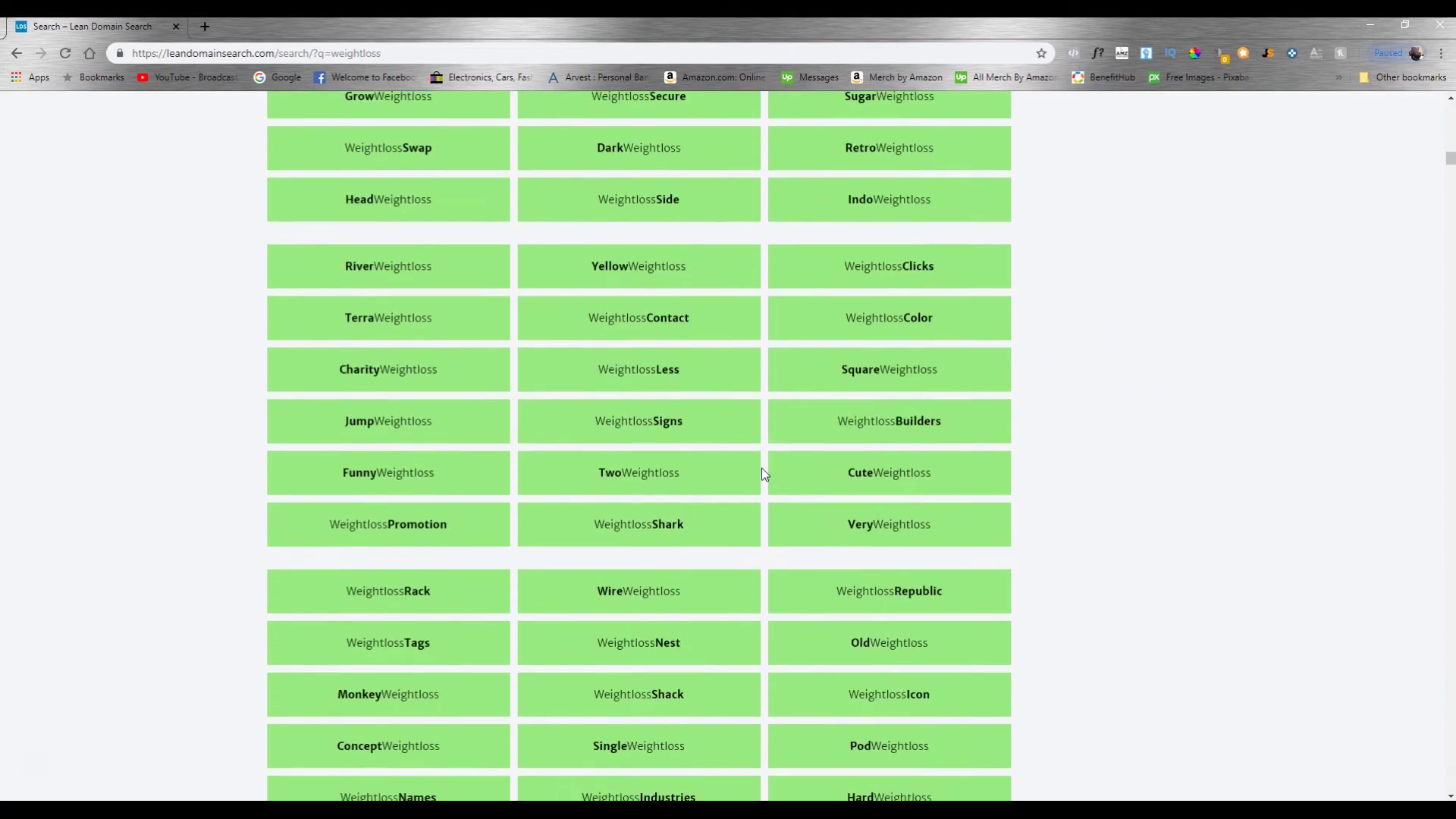
pyautogui.scroll(-5, 761, 470)
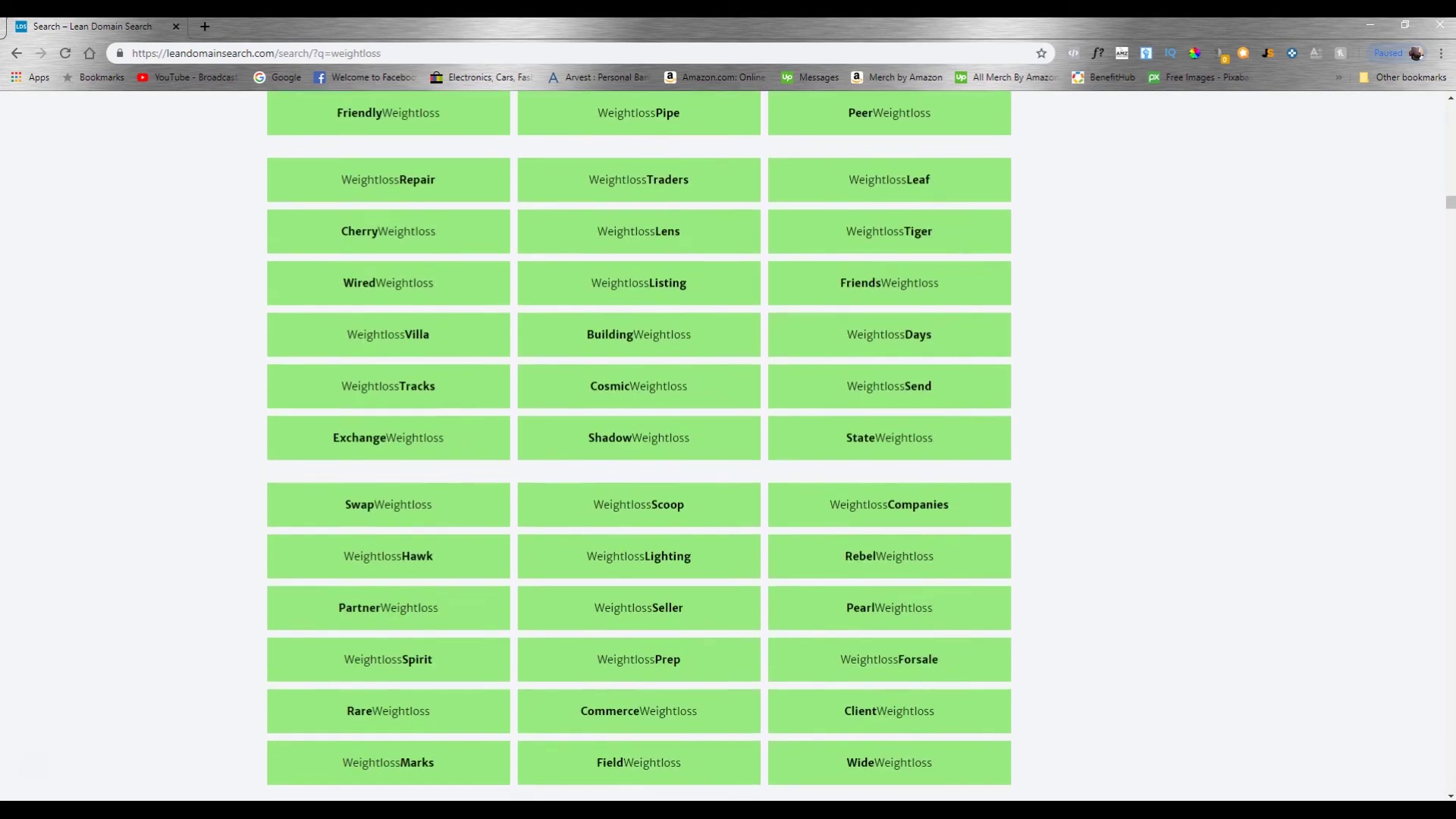
pyautogui.moveTo(1448, 206); pyautogui.dragTo(1449, 113)
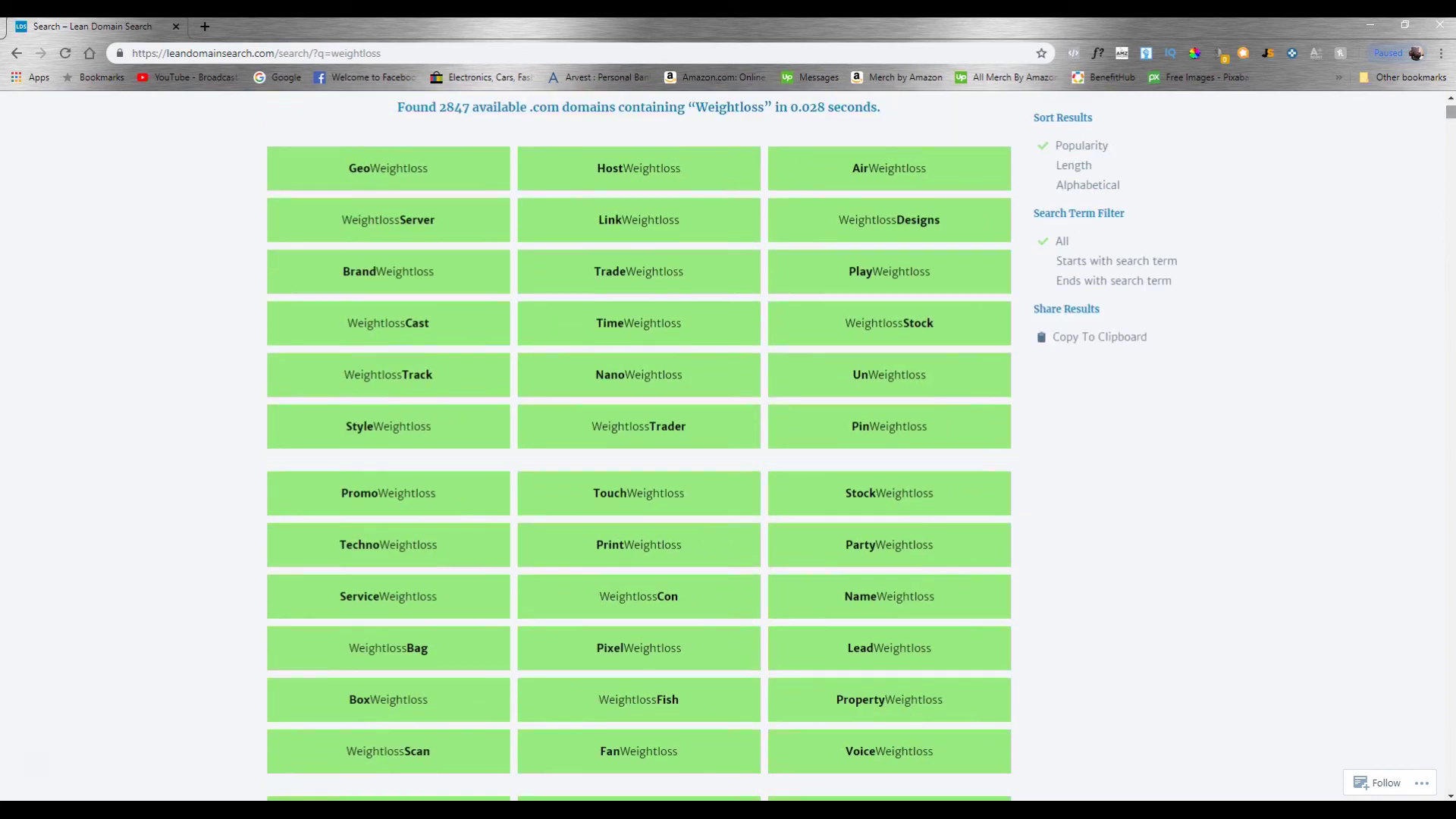
pyautogui.click(408, 429)
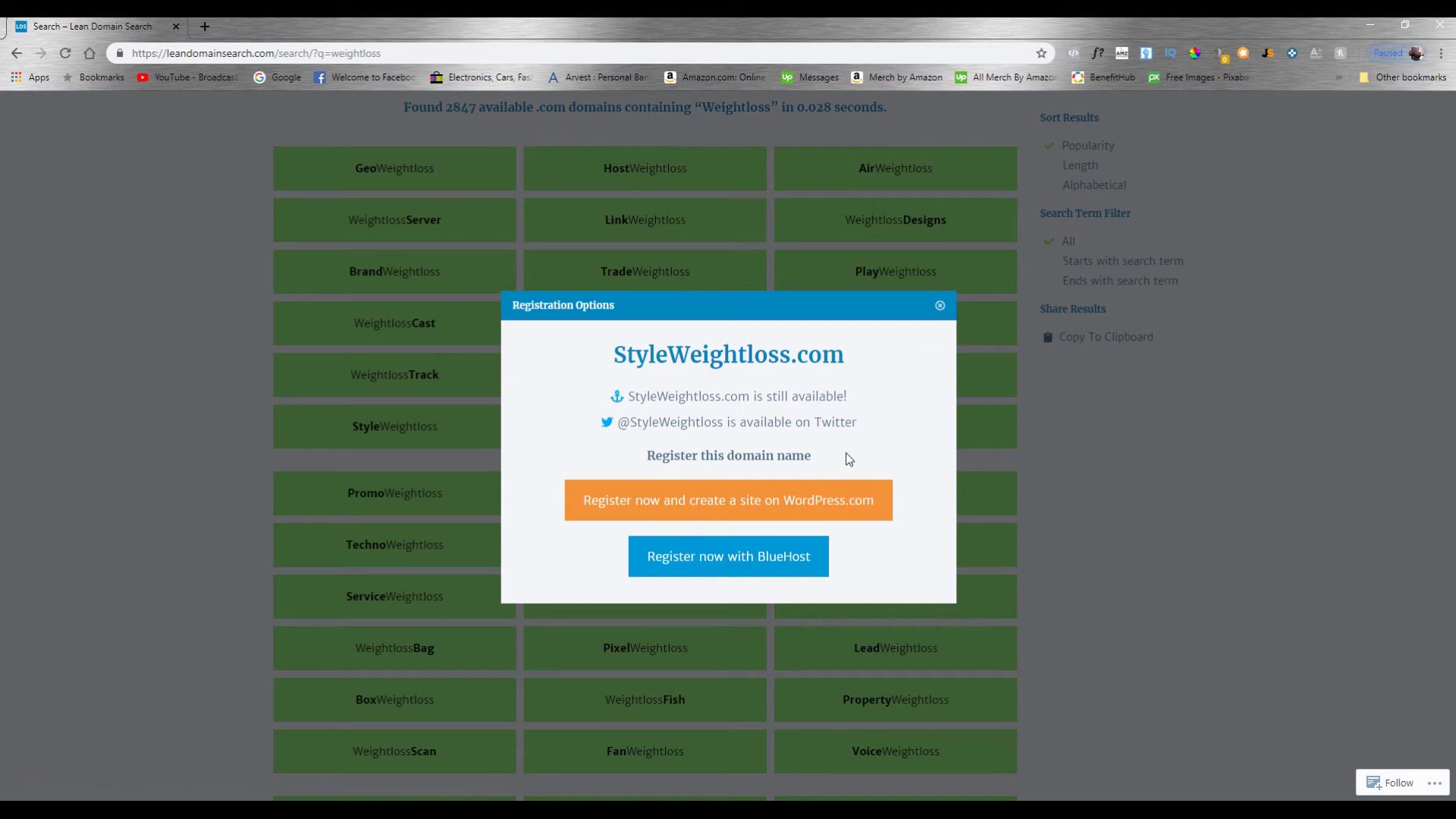
pyautogui.tripleClick(781, 357)
pyautogui.rightClick(773, 352)
pyautogui.click(789, 367)
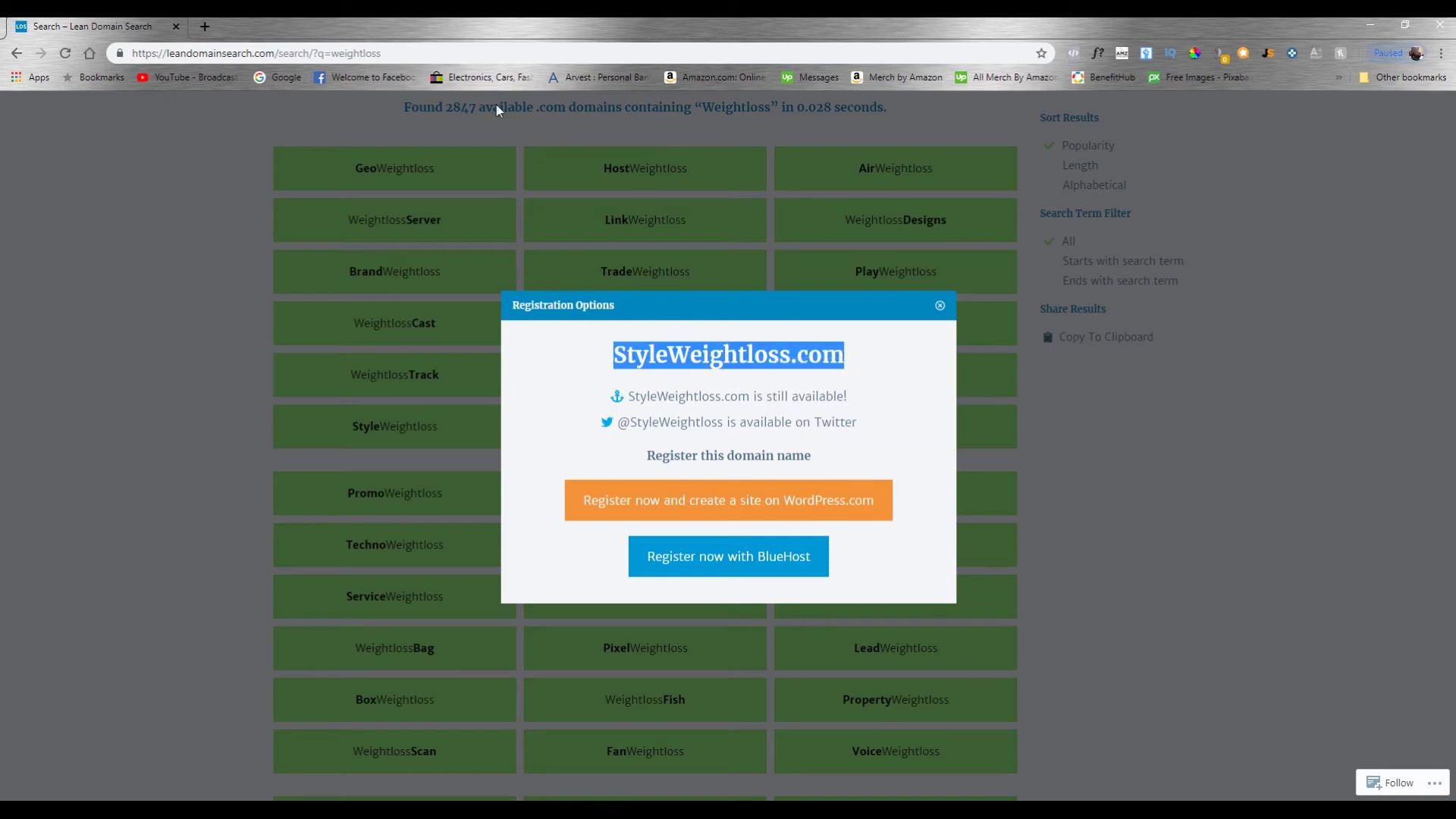
# Open namecheap.com in a new tab and search for the copied domain StyleWeightloss.com
pyautogui.click(205, 26)
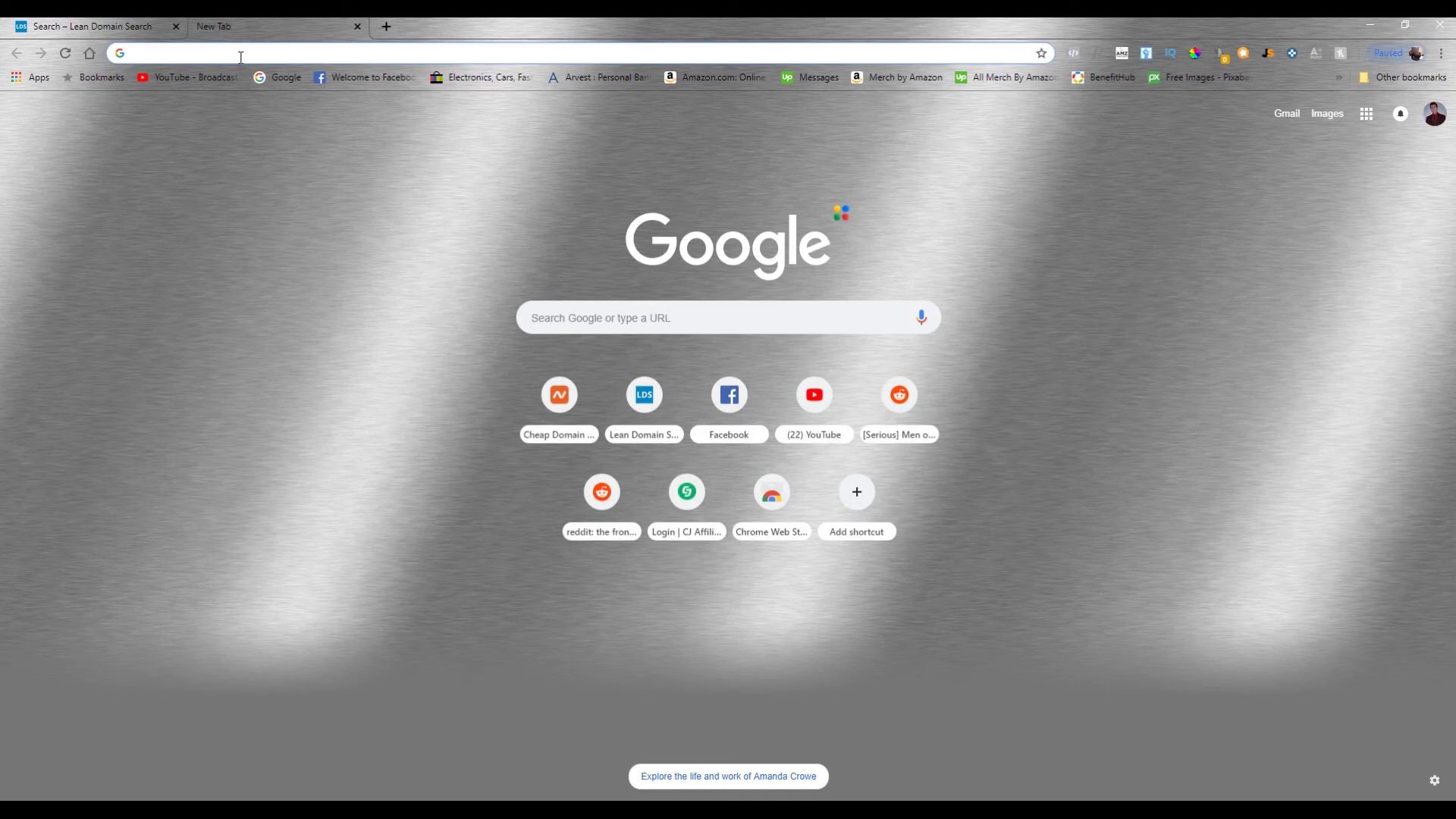
pyautogui.write('nam')
pyautogui.press('Return')
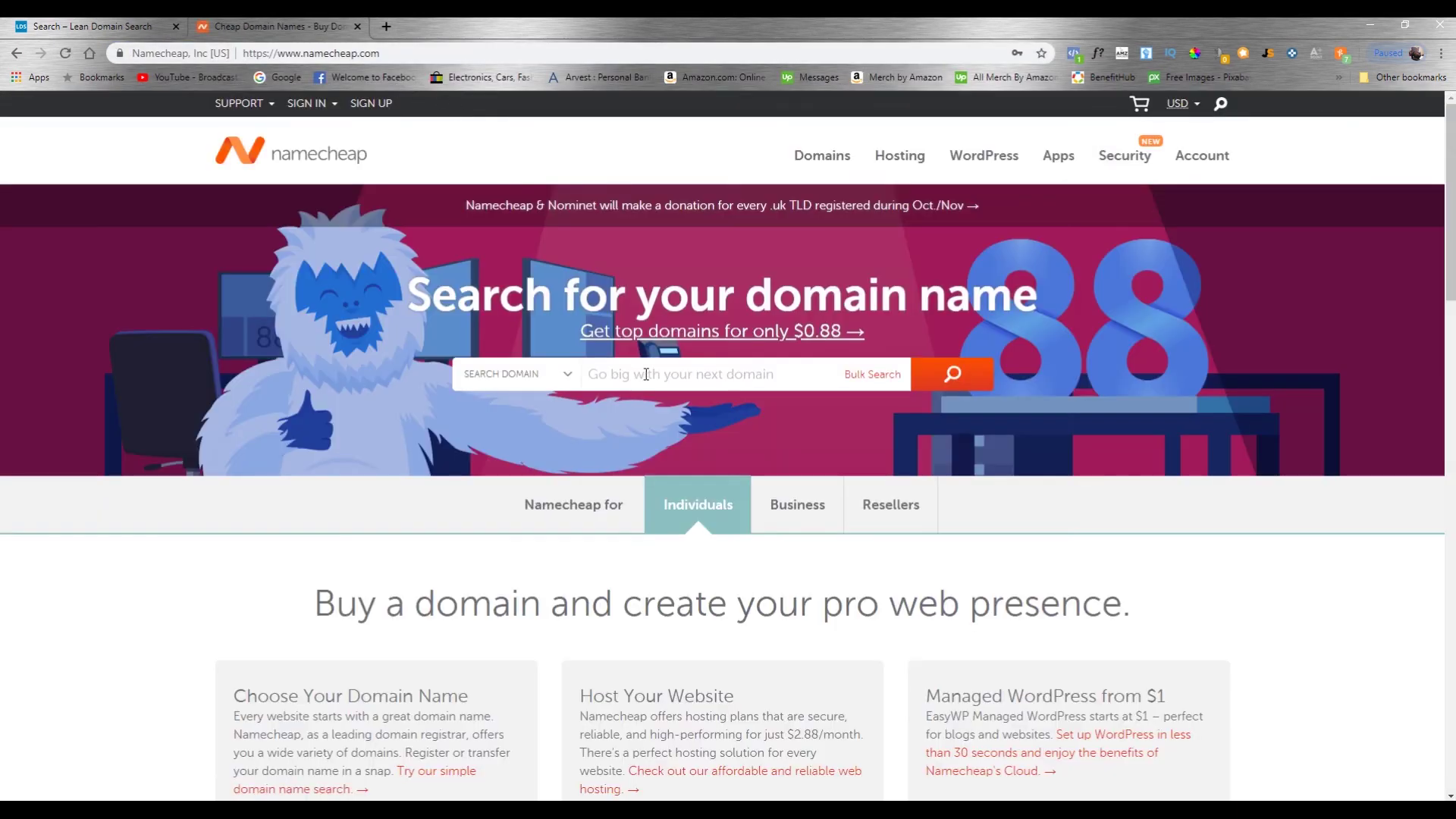
pyautogui.click(645, 374)
pyautogui.rightClick(645, 374)
pyautogui.click(690, 493)
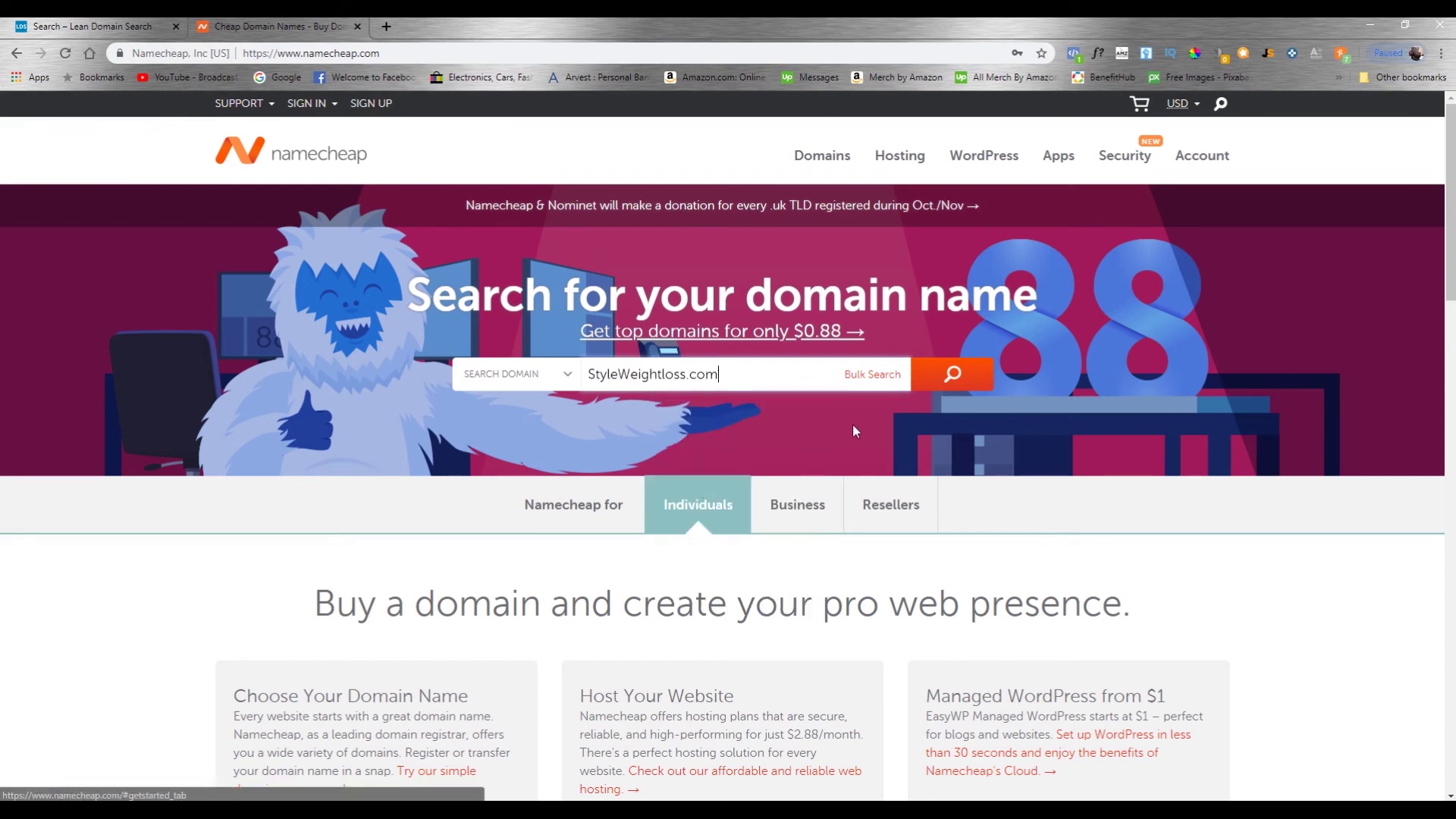
pyautogui.click(971, 372)
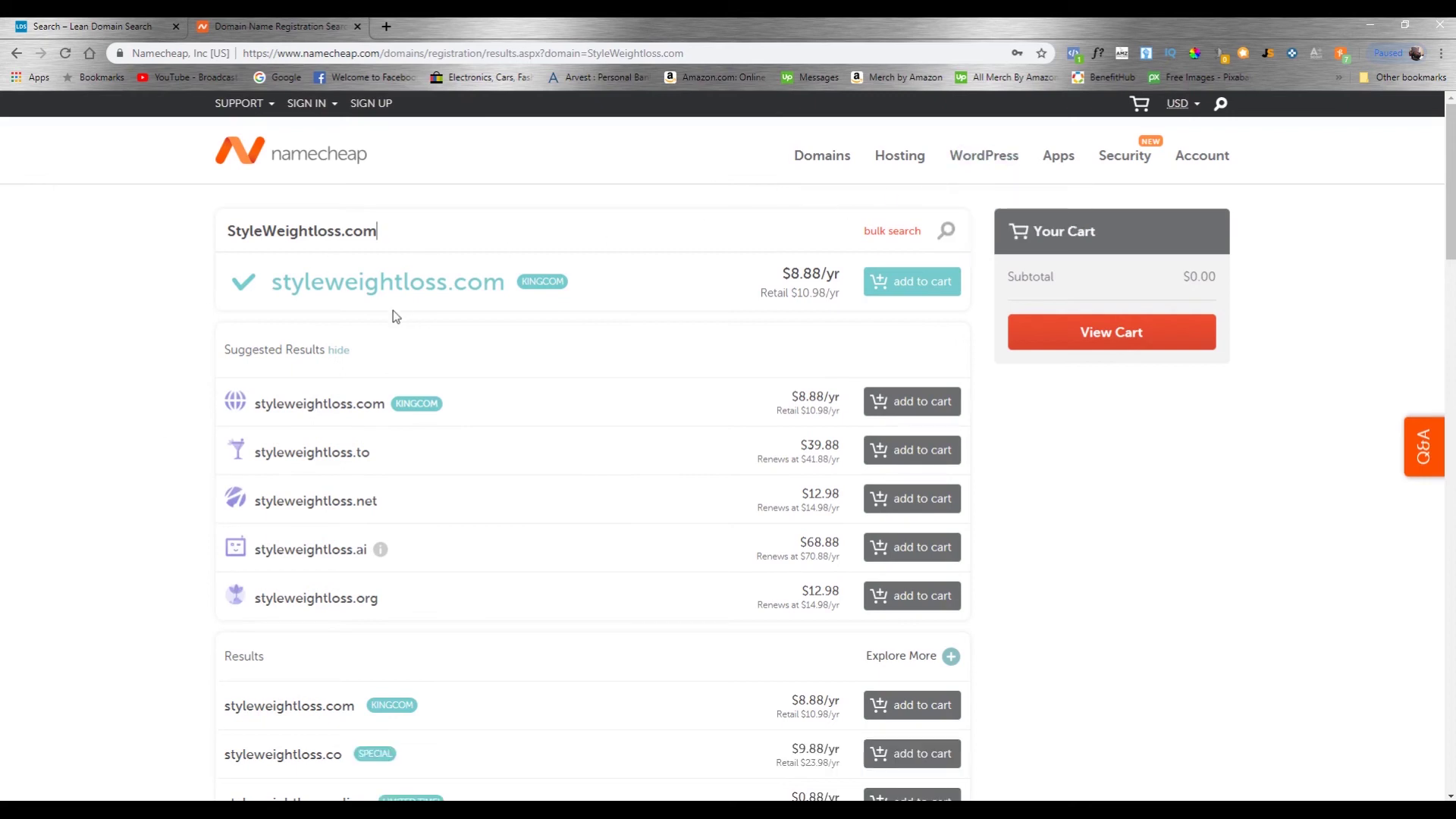
# Add styleweightloss.com to the cart and open the shopping cart to review its items
pyautogui.click(897, 295)
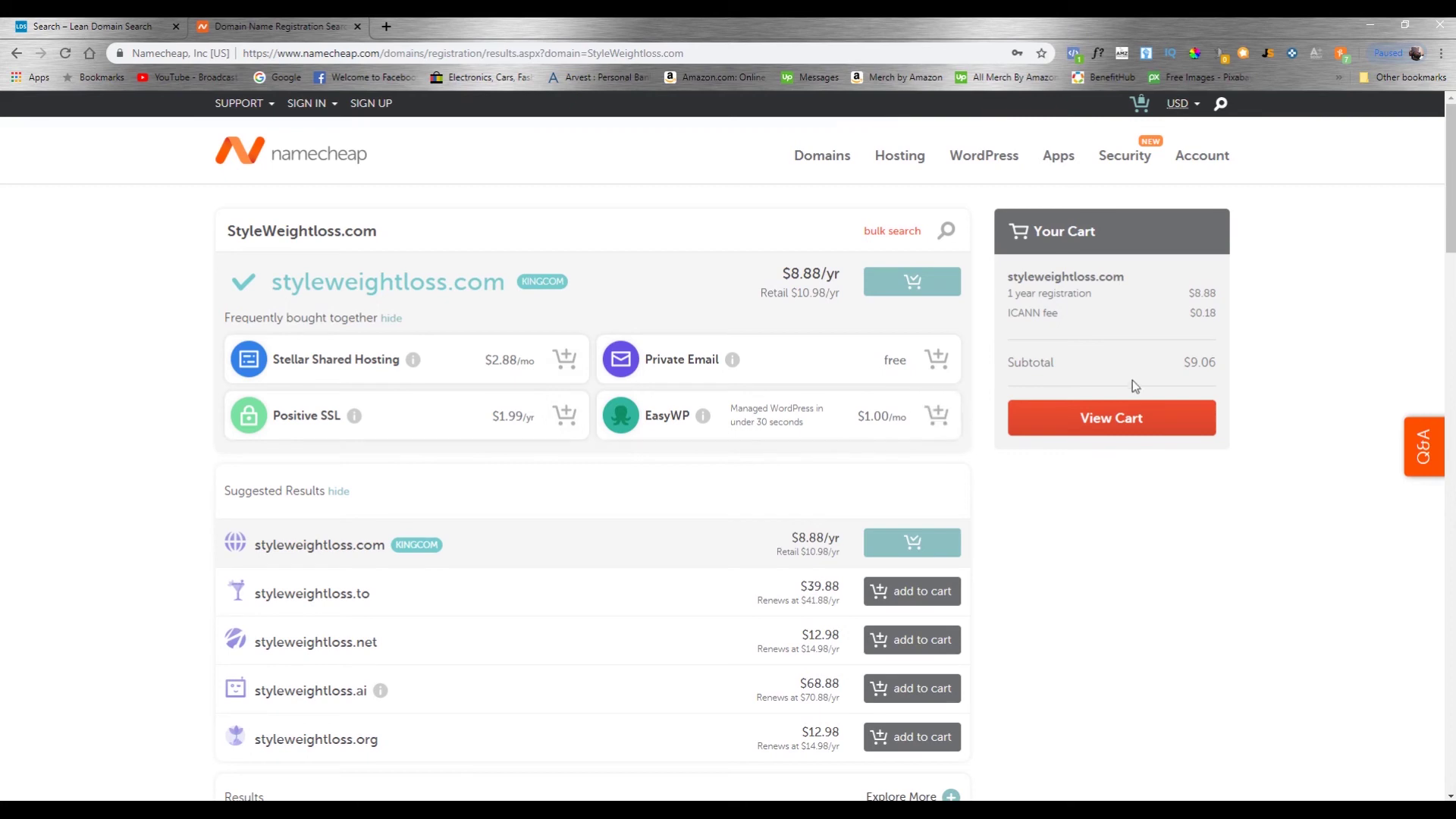
pyautogui.click(1107, 429)
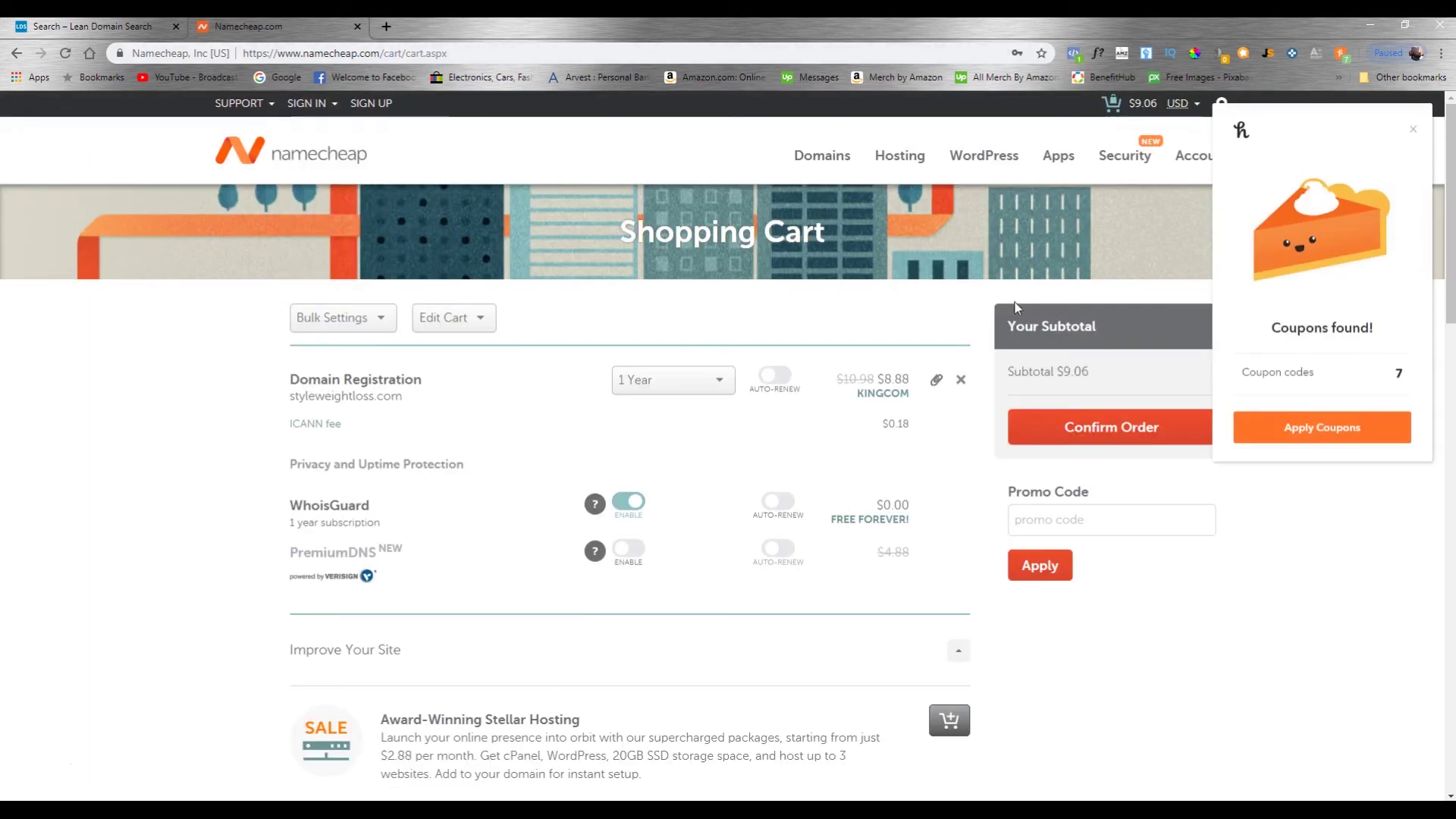
pyautogui.scroll(-3, 555, 434)
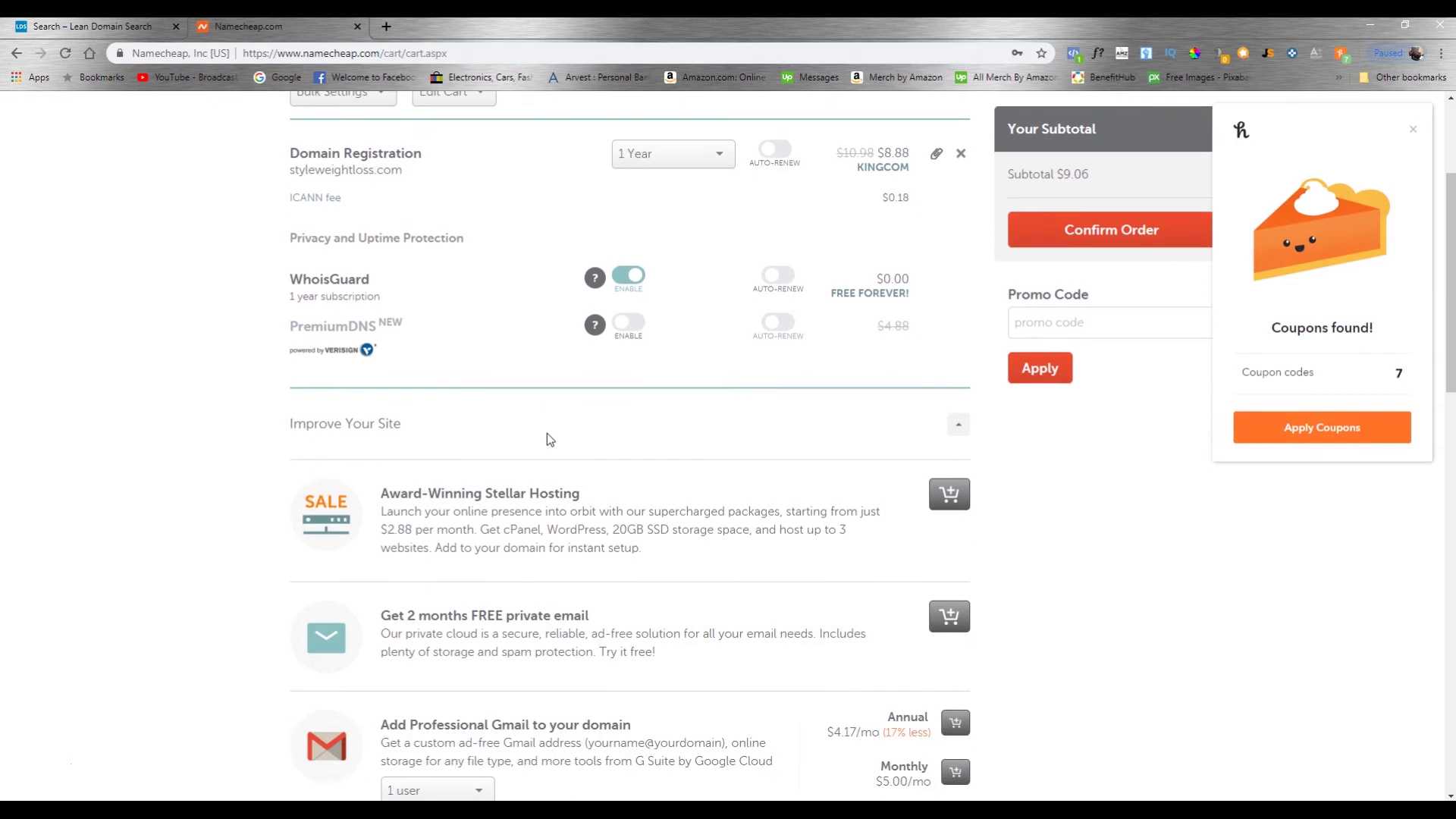
pyautogui.scroll(2, 558, 343)
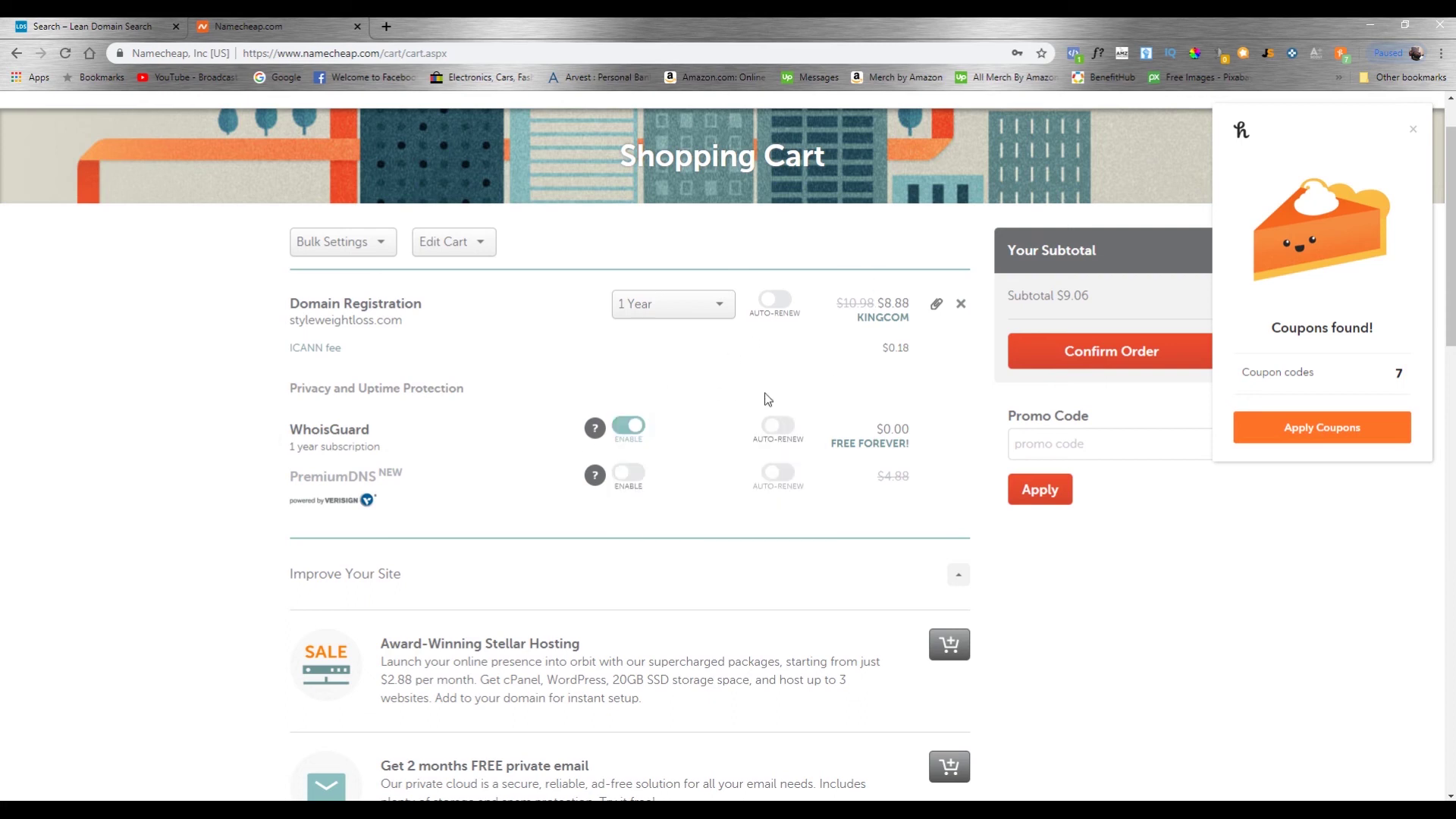
pyautogui.scroll(1, 552, 442)
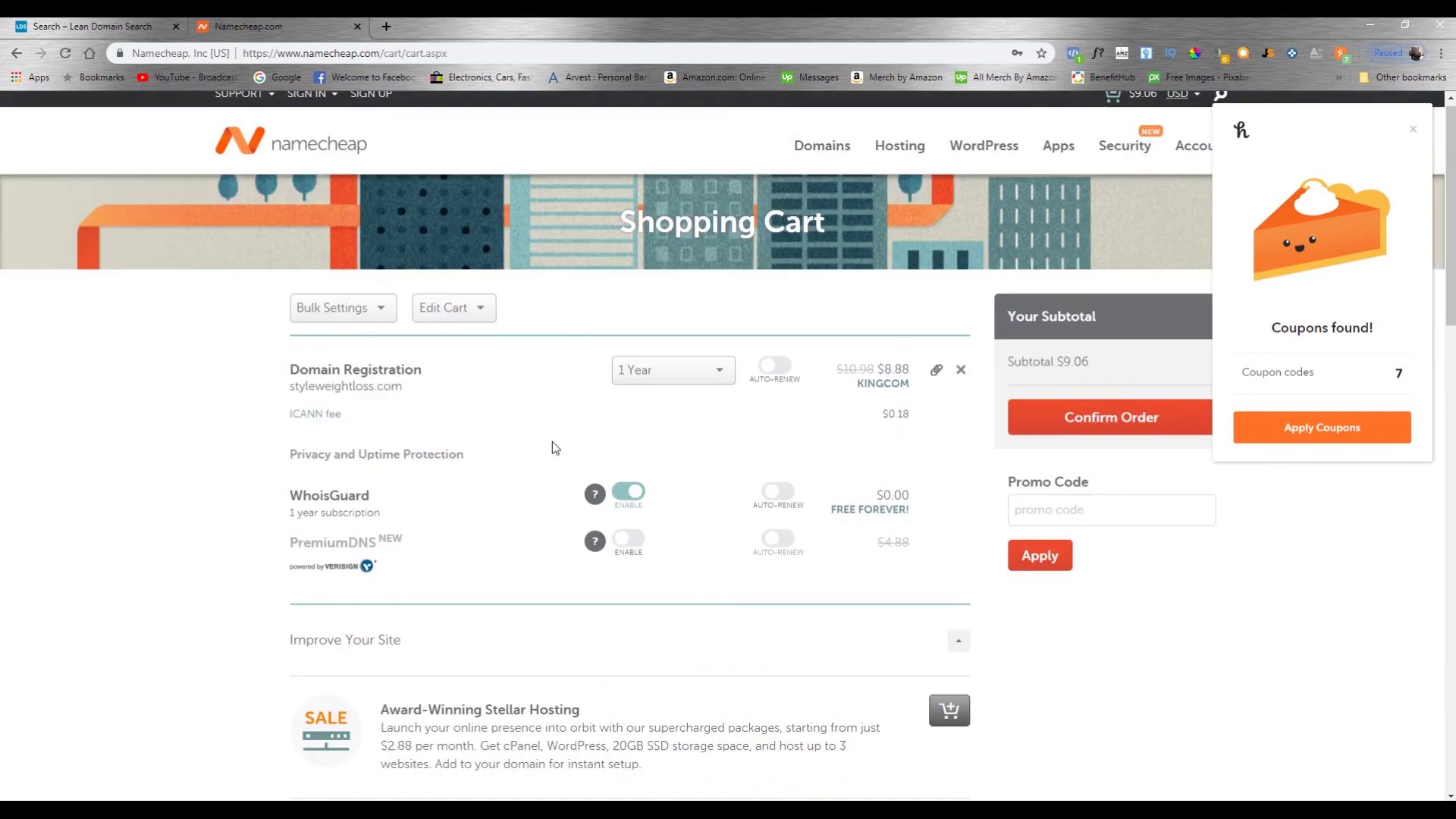
# Set the registration period of styleweightloss.com in the cart to 10 years
pyautogui.scroll(-1, 530, 454)
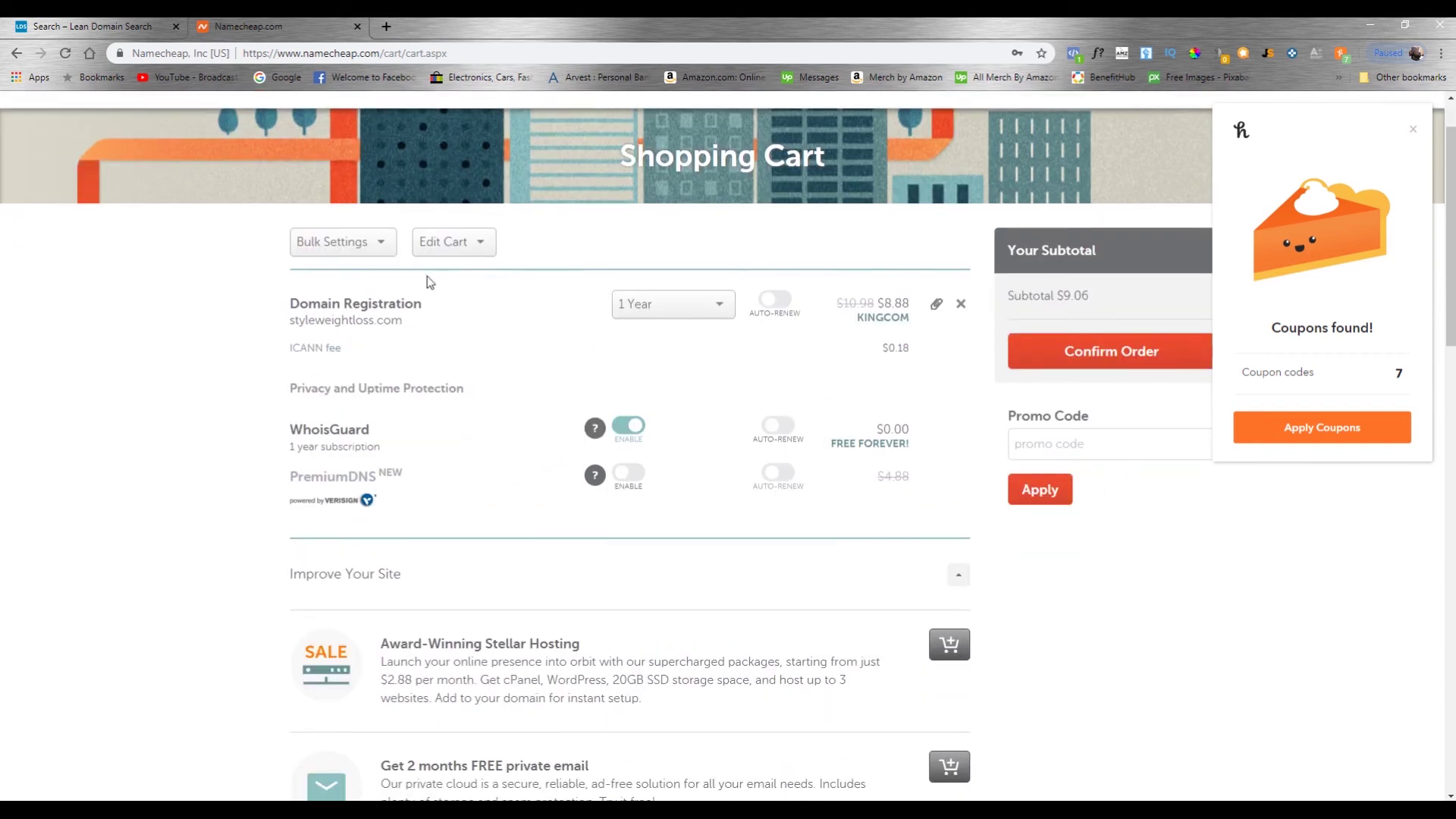
pyautogui.click(706, 304)
pyautogui.scroll(-3, 667, 402)
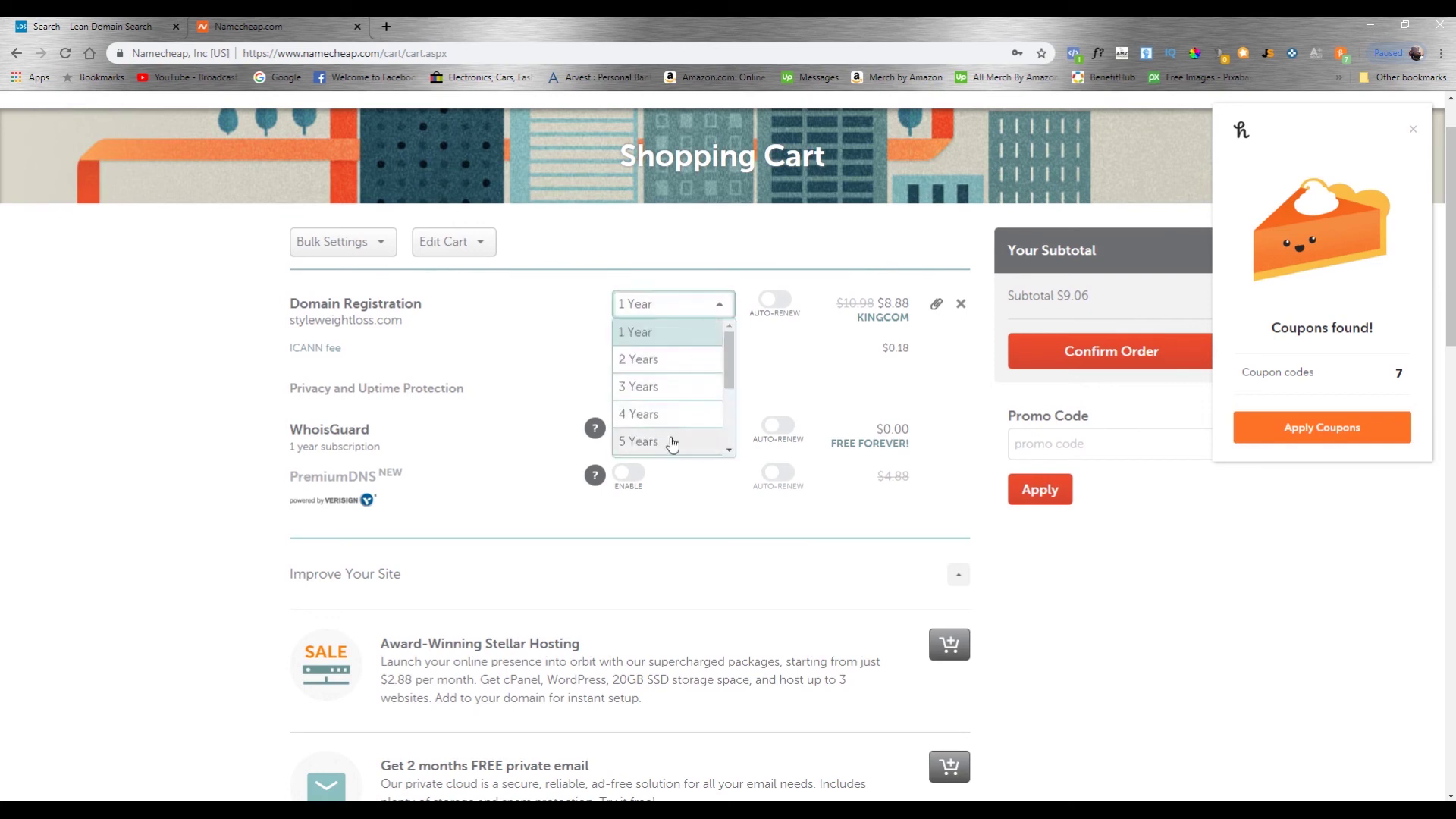
pyautogui.scroll(-4, 599, 409)
pyautogui.scroll(4, 667, 341)
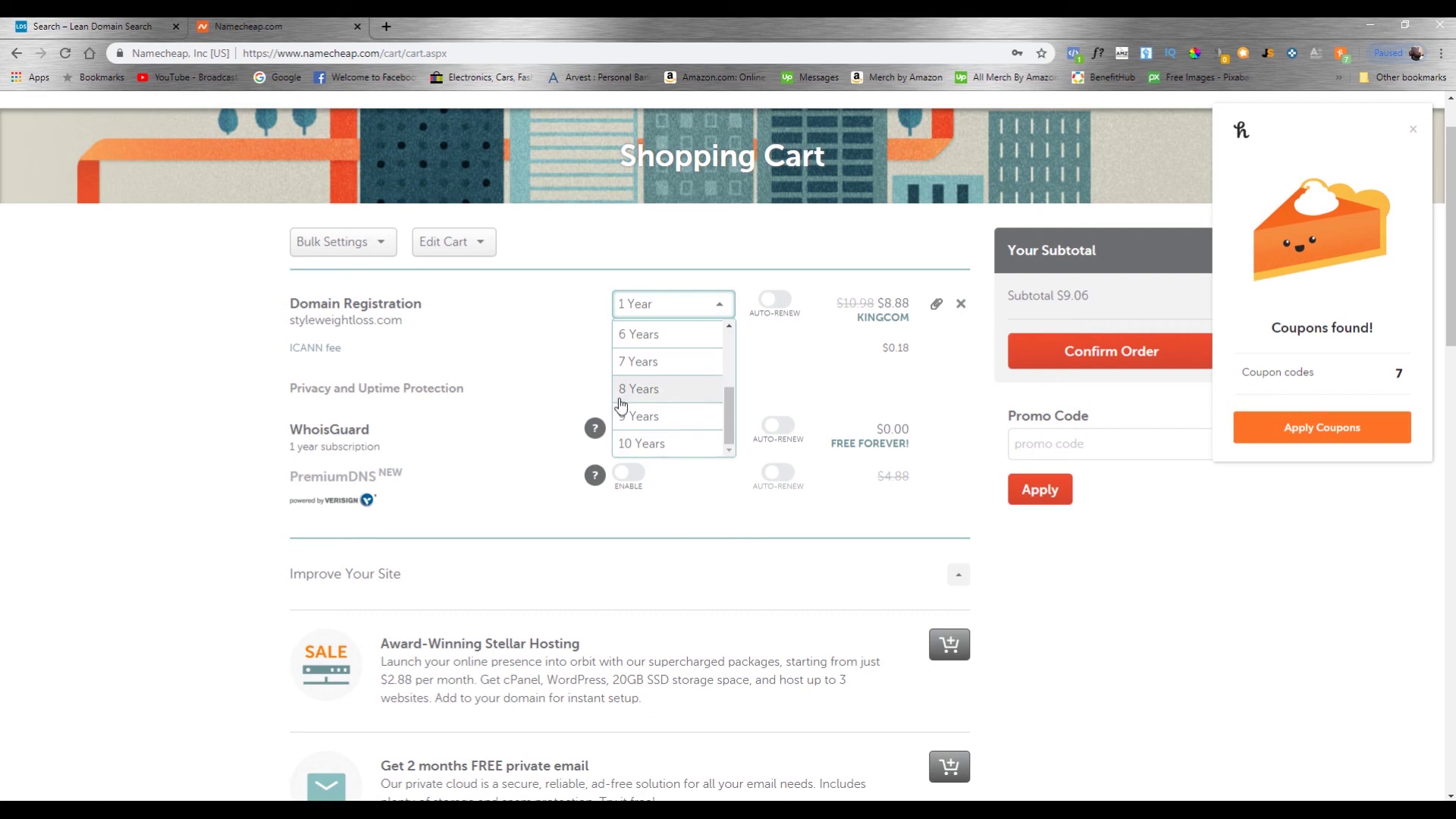
pyautogui.click(631, 446)
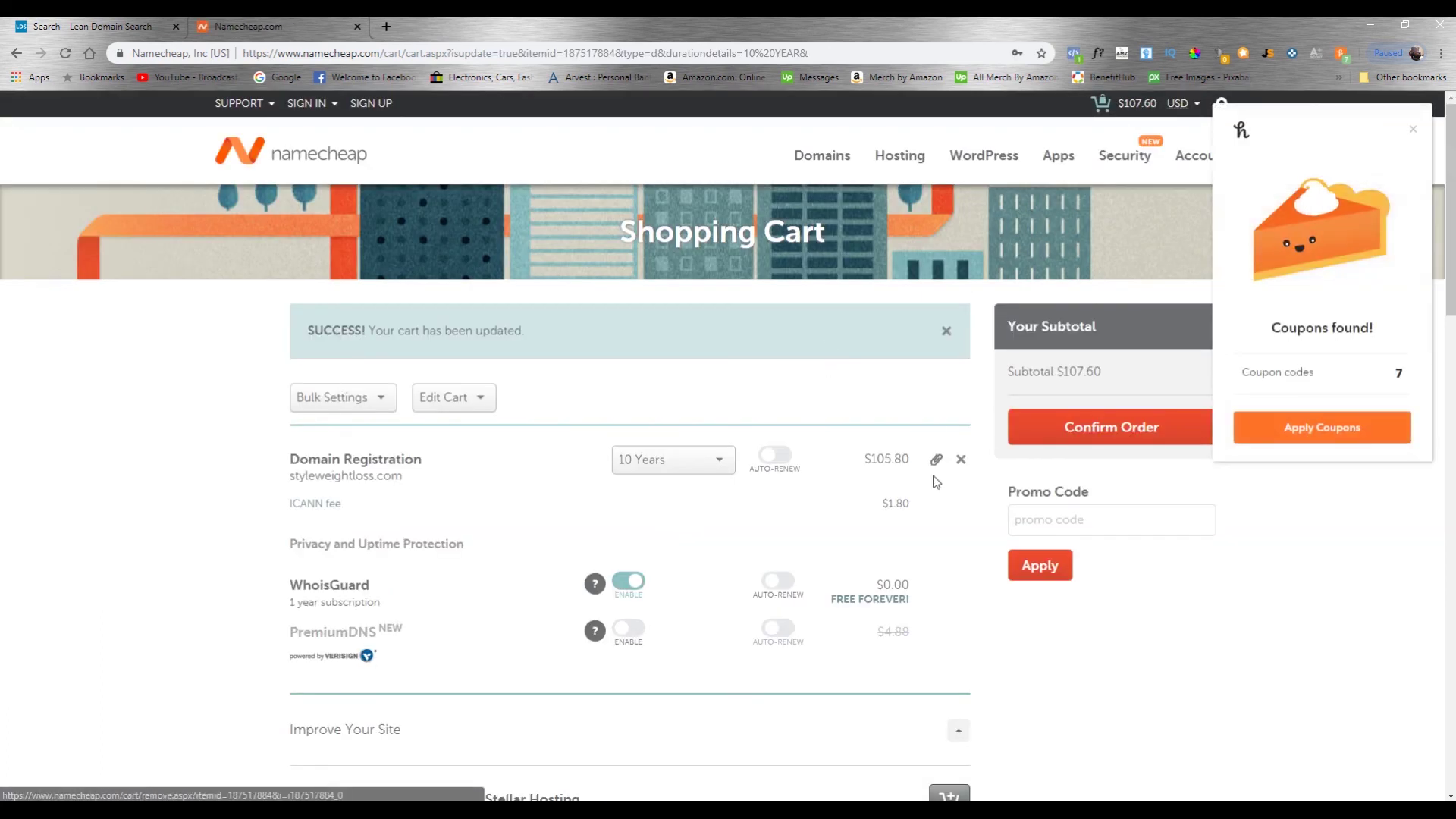
# Return the registration period of styleweightloss.com to 1 year
pyautogui.click(705, 471)
pyautogui.scroll(3, 629, 568)
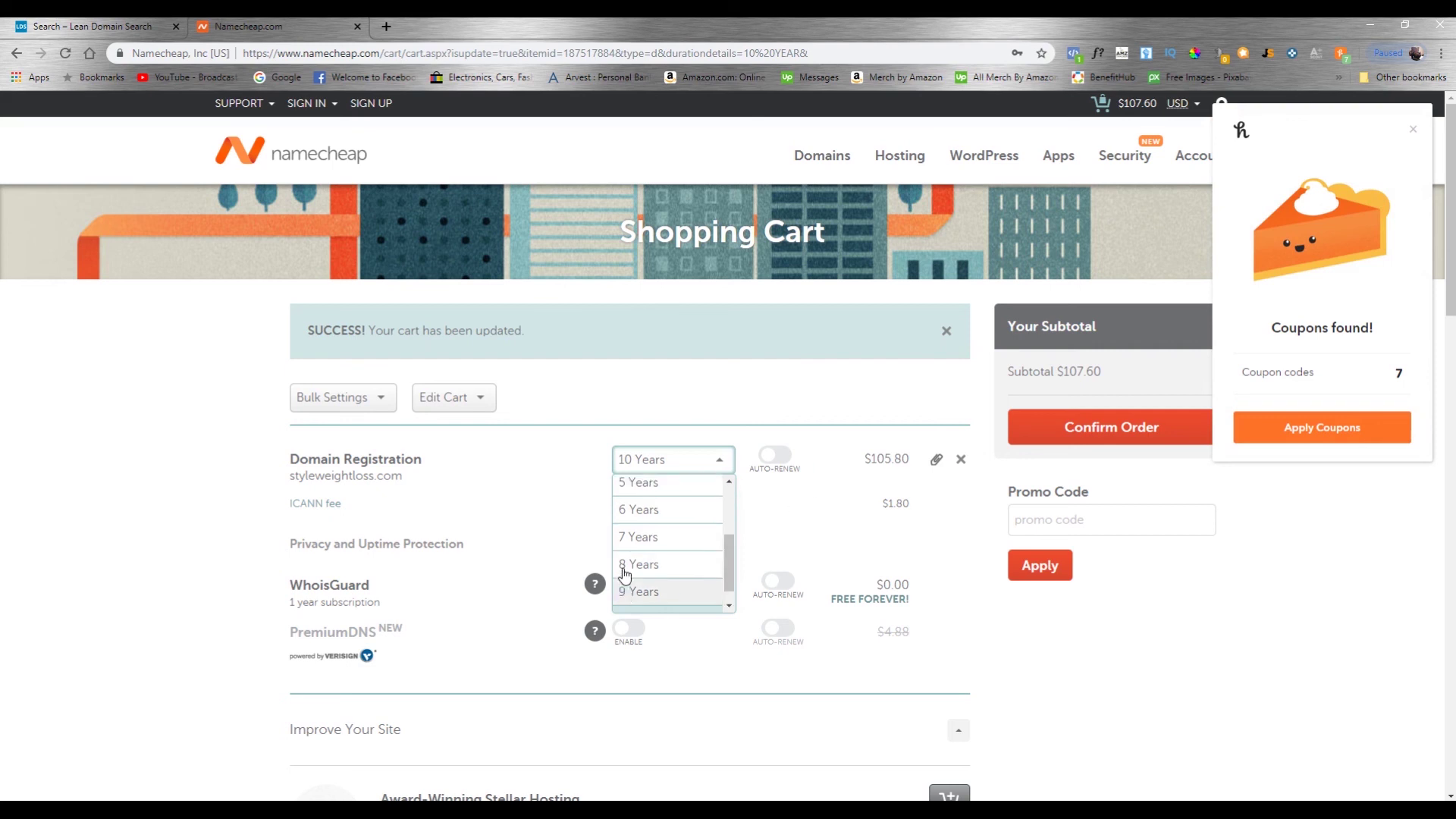
pyautogui.click(678, 491)
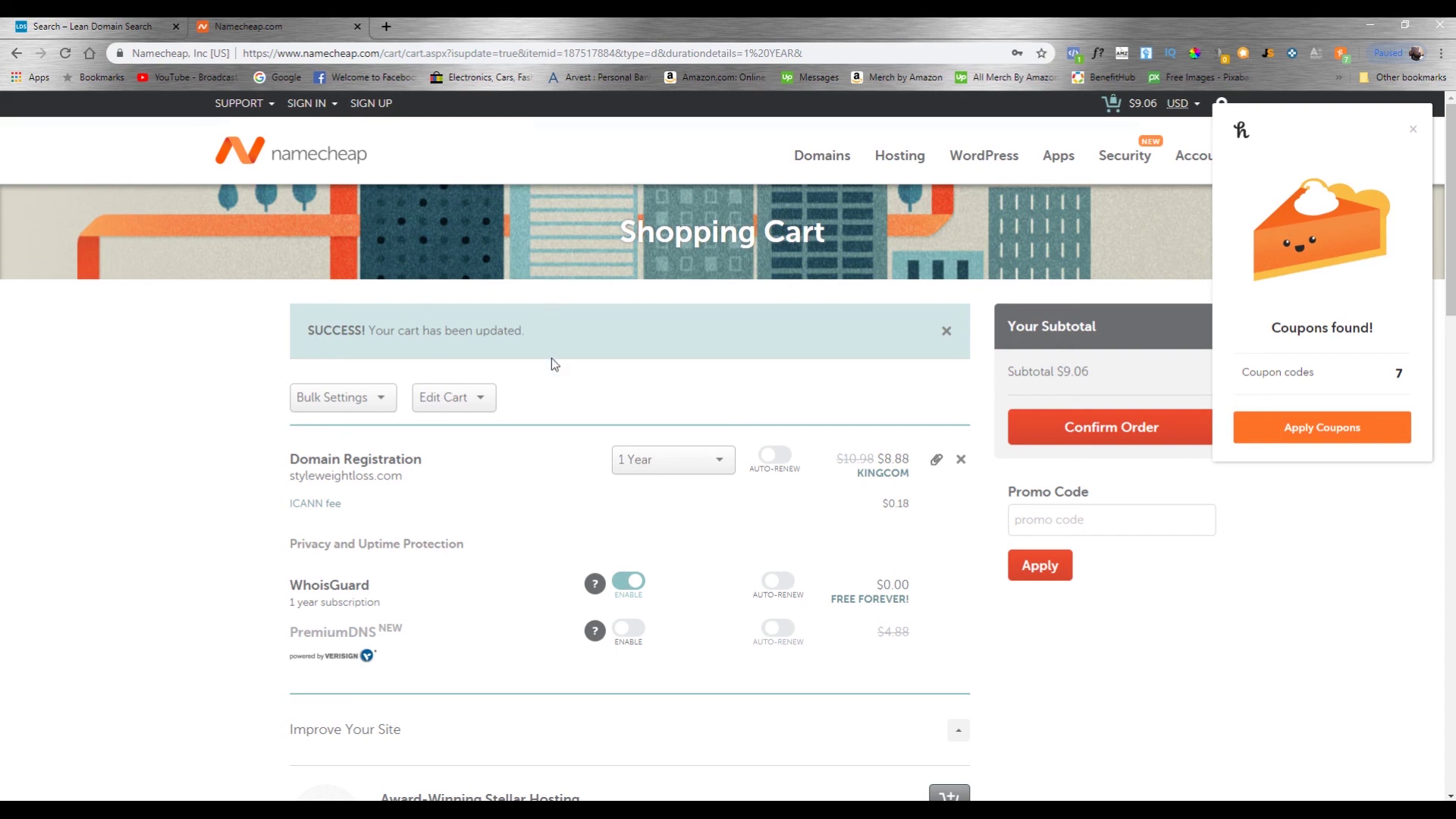
pyautogui.scroll(-1, 552, 364)
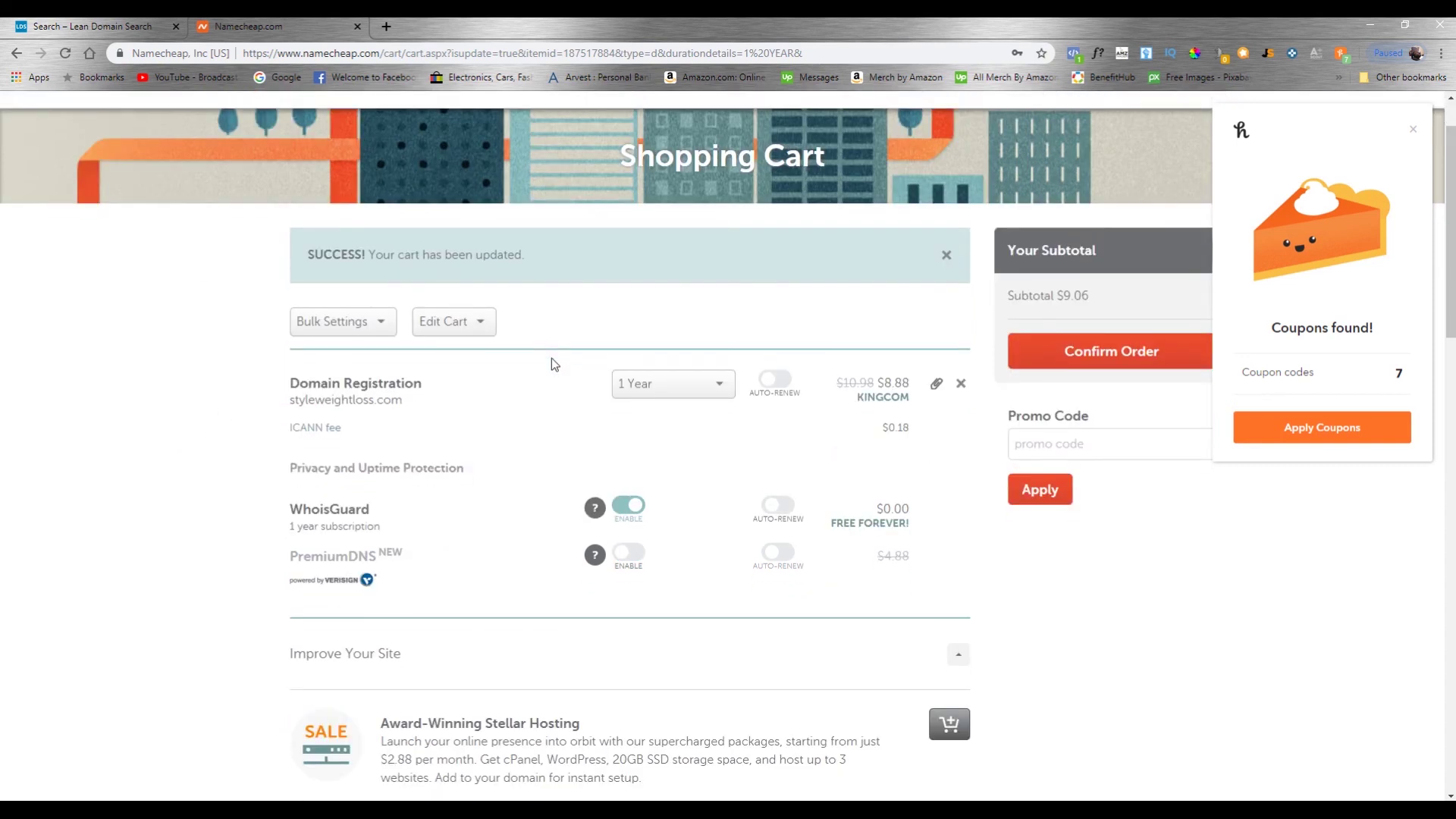